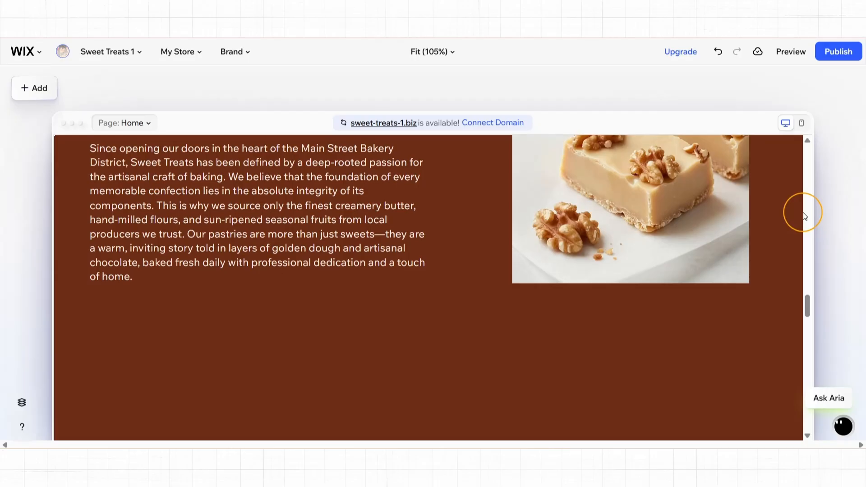
# - Add the pink Featured Projects button from the ready-made designs and place it in the brown section, below the text and image
pyautogui.click(512, 327)
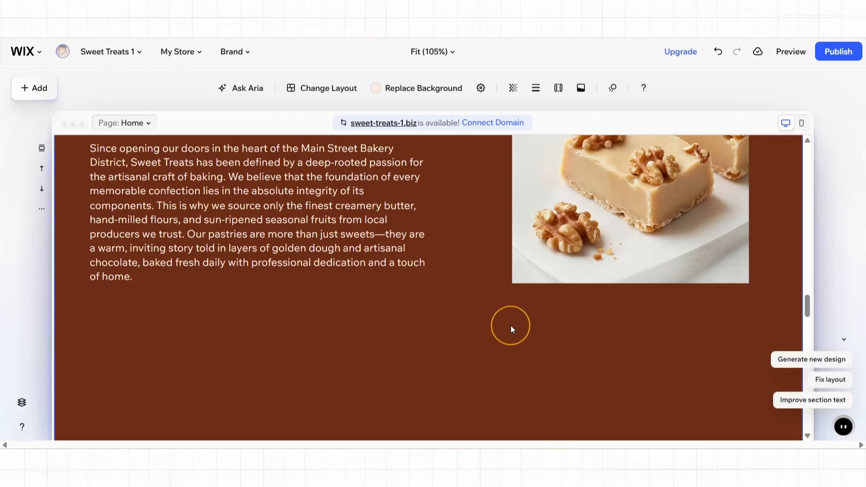
pyautogui.click(28, 102)
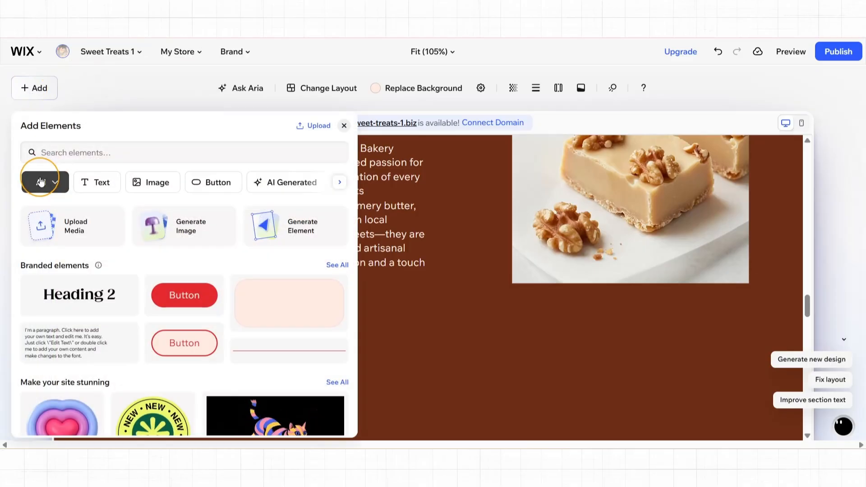
pyautogui.click(40, 182)
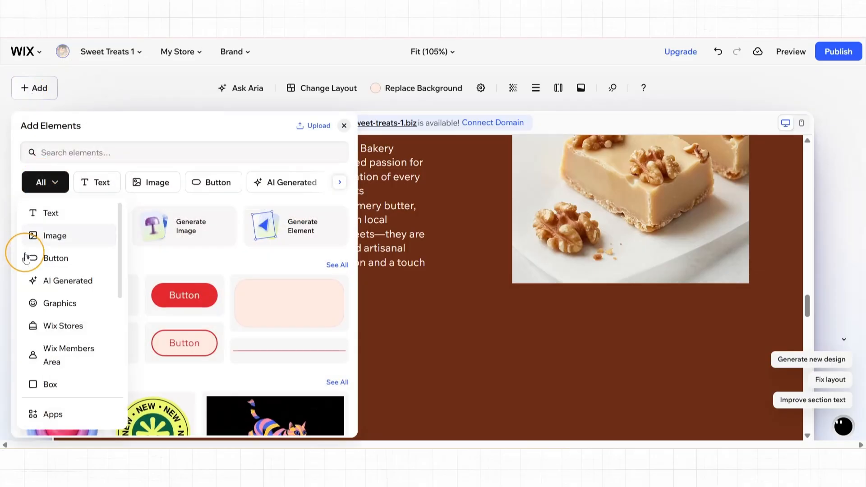
pyautogui.click(56, 260)
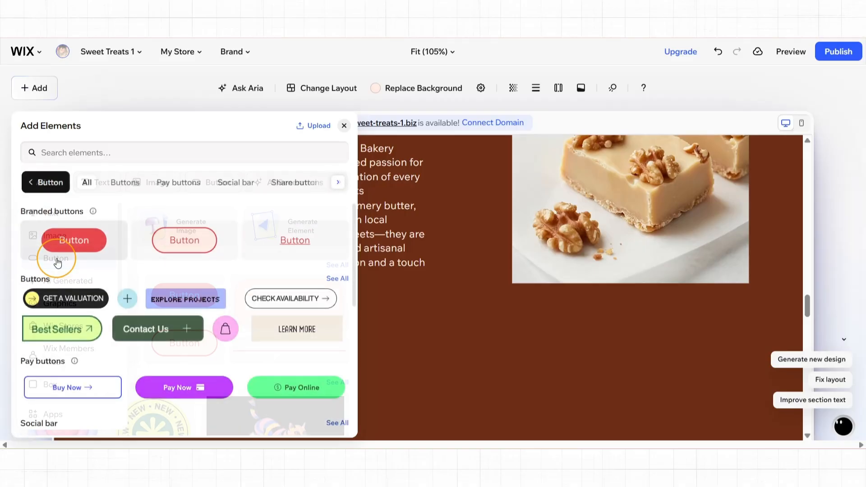
pyautogui.click(333, 280)
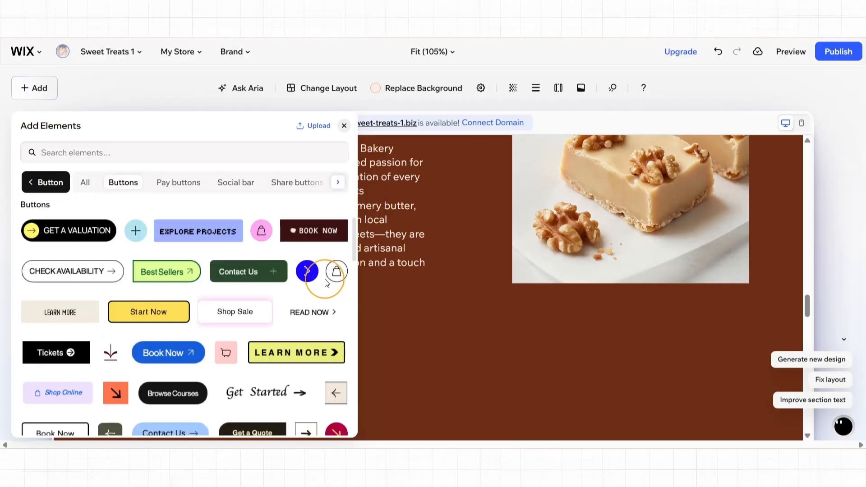
pyautogui.scroll(-5, 326, 283)
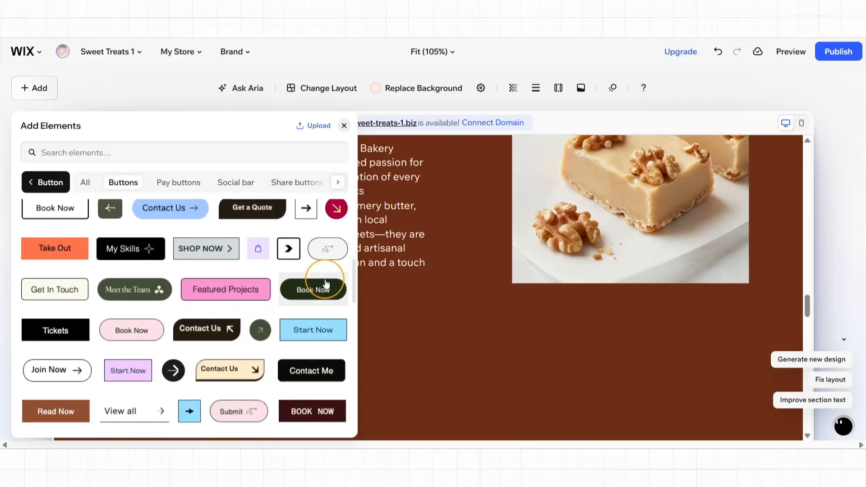
pyautogui.scroll(-2, 326, 262)
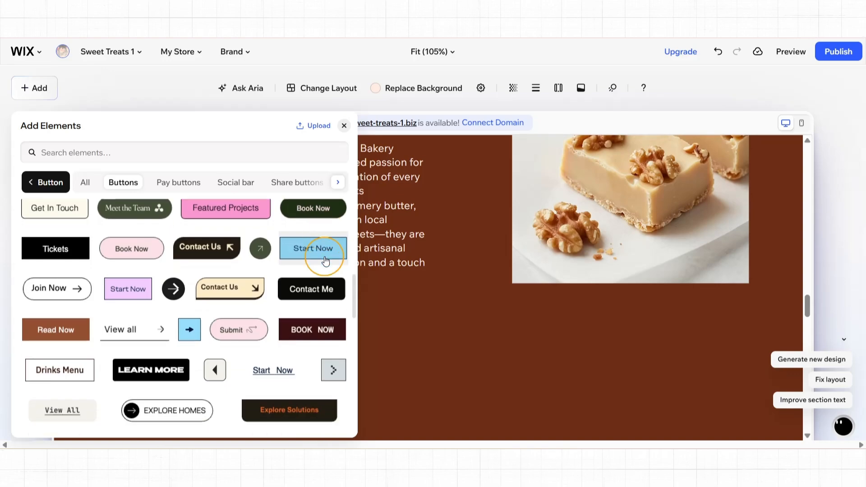
pyautogui.scroll(-4, 324, 261)
pyautogui.scroll(4, 325, 259)
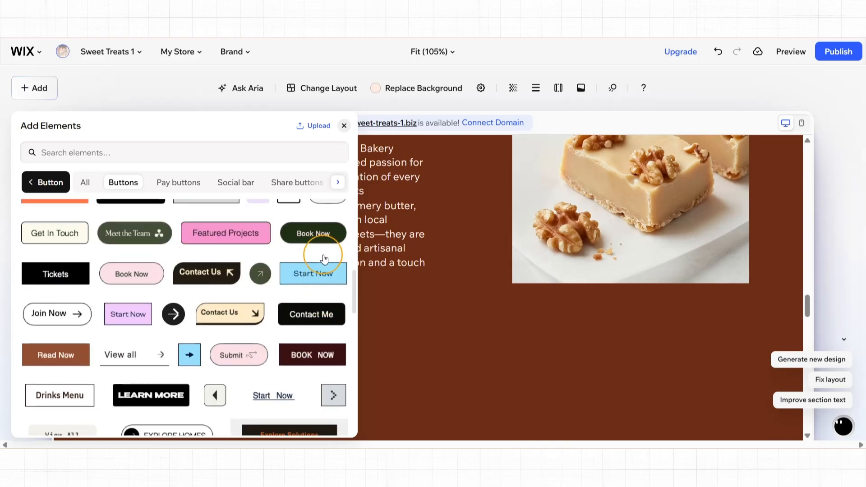
pyautogui.scroll(3, 324, 258)
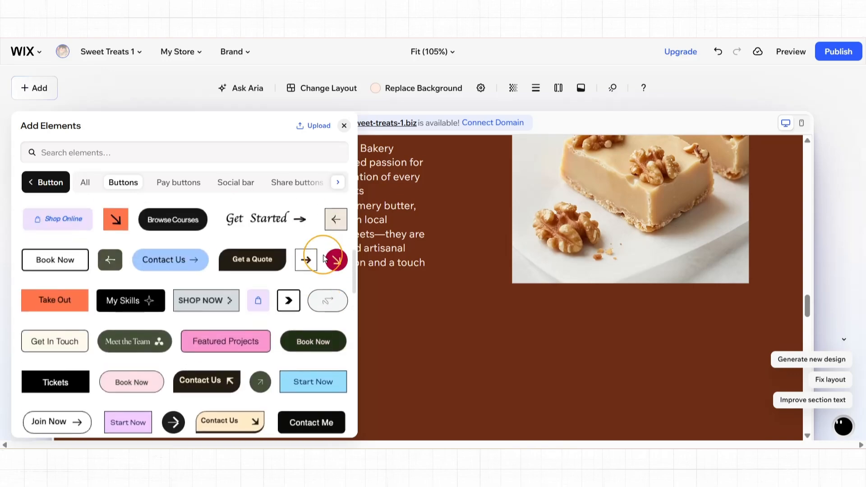
pyautogui.click(216, 347)
pyautogui.moveTo(403, 190); pyautogui.dragTo(376, 332)
pyautogui.moveTo(439, 354); pyautogui.dragTo(426, 371)
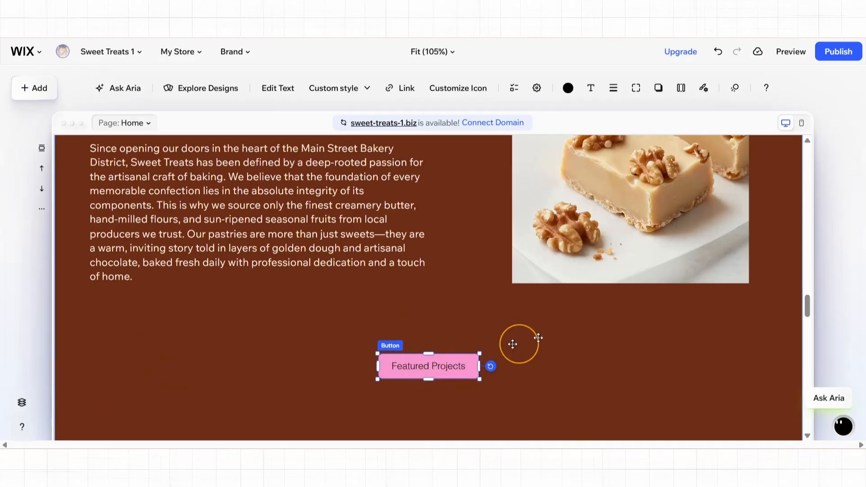
# - Set the Featured Projects button's fill to the light orange brand color
pyautogui.click(703, 88)
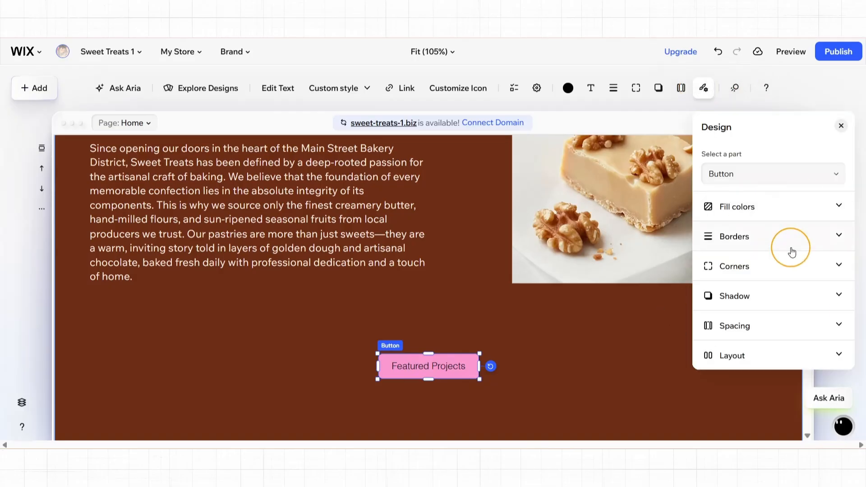
pyautogui.click(736, 175)
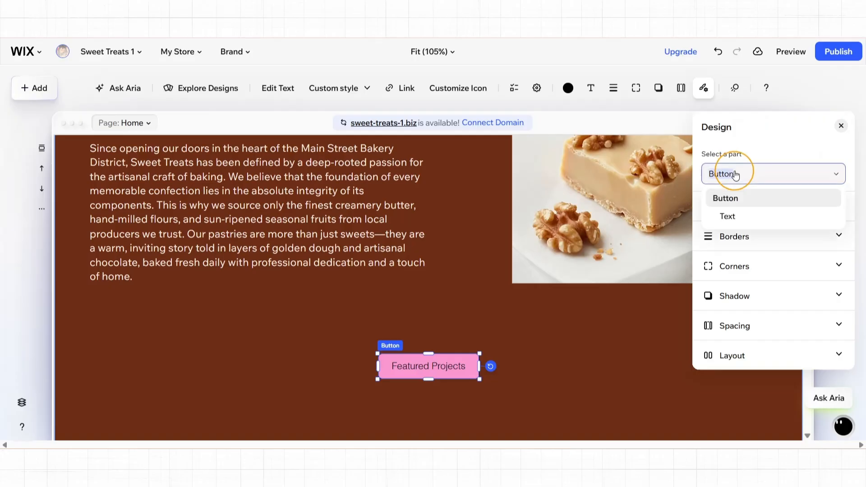
pyautogui.click(725, 199)
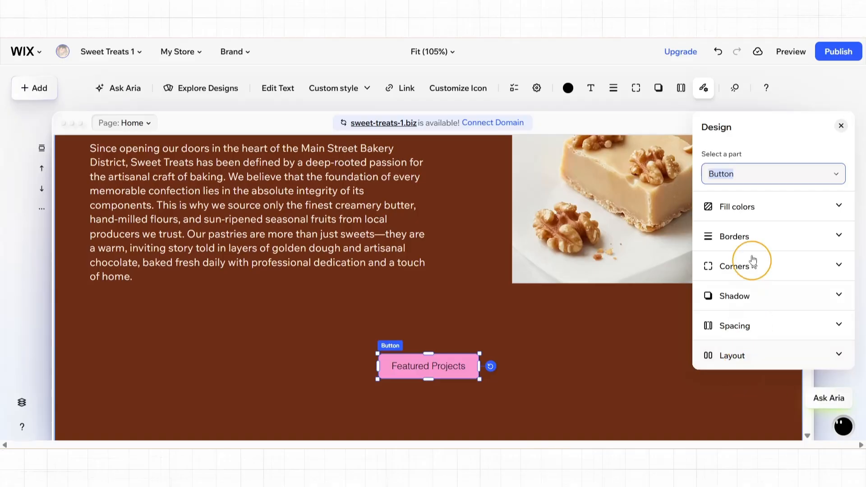
pyautogui.click(744, 206)
pyautogui.click(837, 236)
pyautogui.click(622, 300)
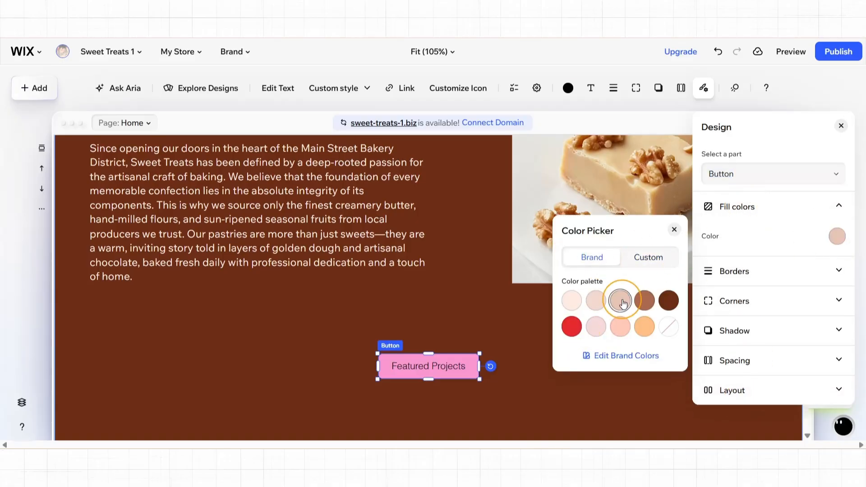
pyautogui.click(644, 326)
# - Round the button's corners with a radius of 15 px
pyautogui.click(735, 272)
pyautogui.click(734, 319)
pyautogui.click(815, 315)
pyautogui.write('25')
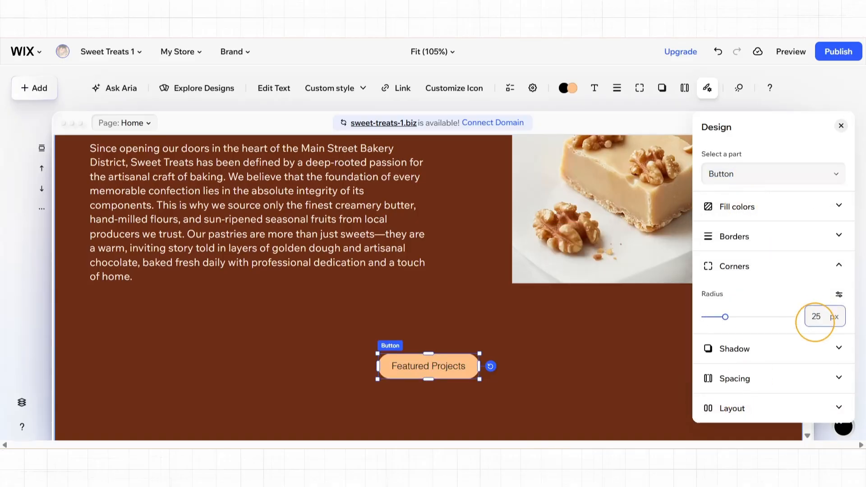
pyautogui.doubleClick(816, 320)
pyautogui.write('15')
# - Apply a shadow to the button
pyautogui.click(836, 348)
pyautogui.click(839, 322)
pyautogui.scroll(-3, 795, 299)
pyautogui.scroll(5, 795, 297)
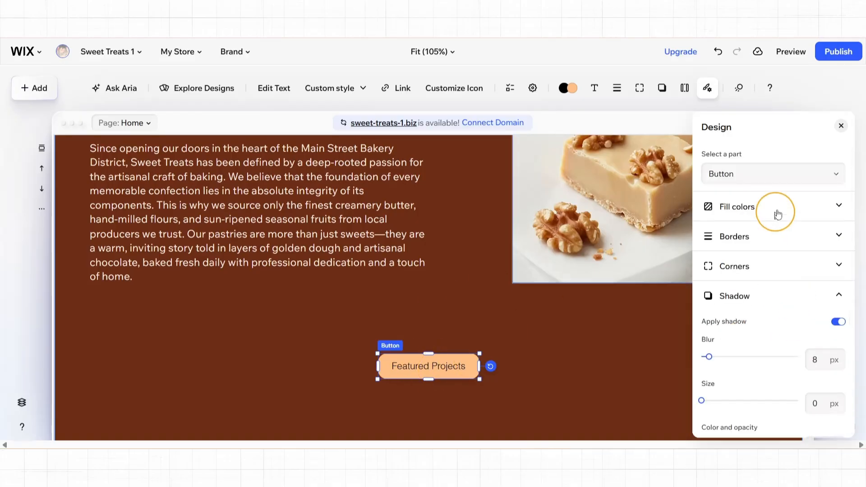
# - Change the button's text color to dark brown from the brand palette and close the design settings
pyautogui.click(782, 174)
pyautogui.click(736, 216)
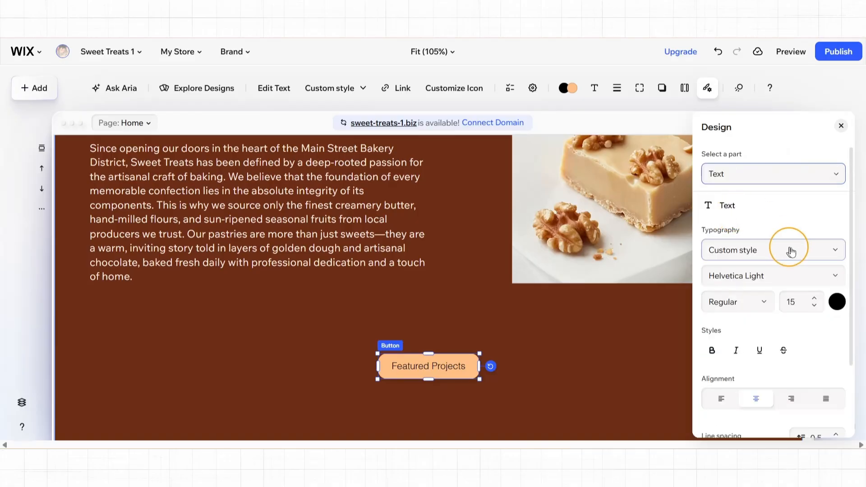
pyautogui.click(837, 301)
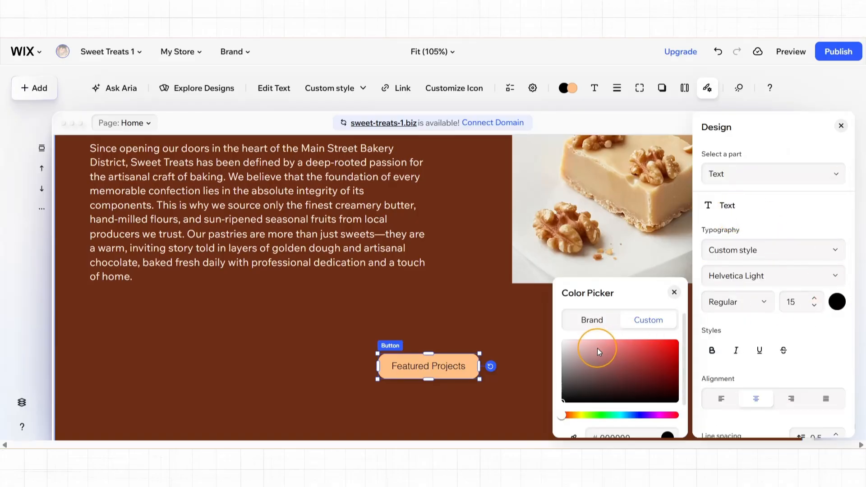
pyautogui.click(592, 320)
pyautogui.click(646, 385)
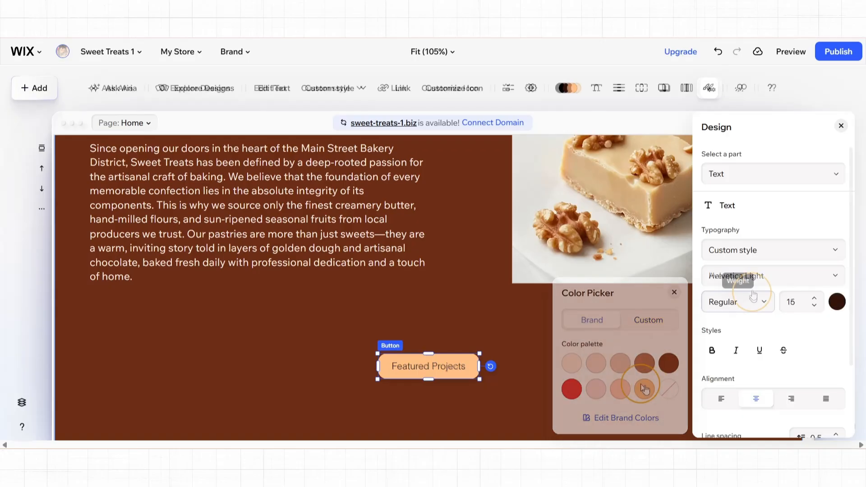
pyautogui.click(841, 127)
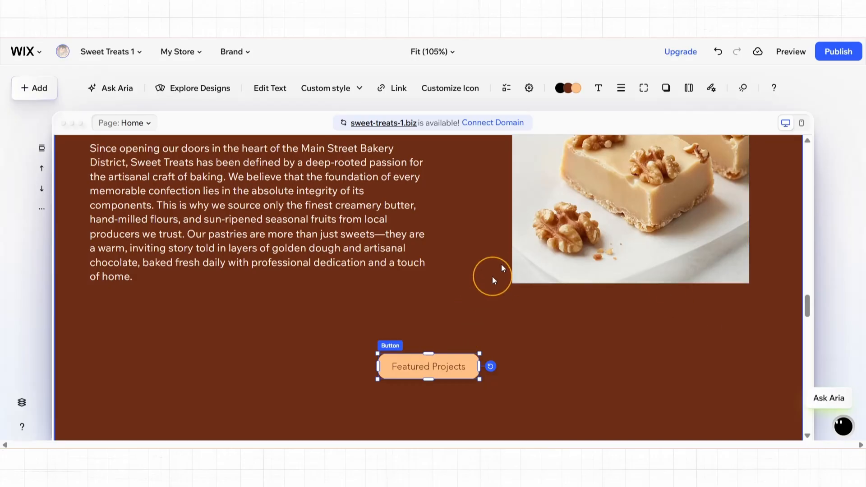
# - Open the button's link settings and review the section, web address, document and other link types
pyautogui.click(403, 88)
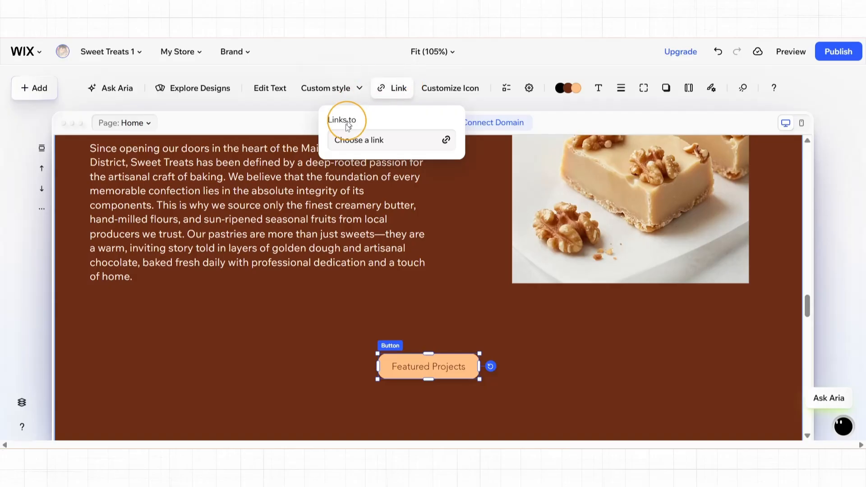
pyautogui.click(374, 140)
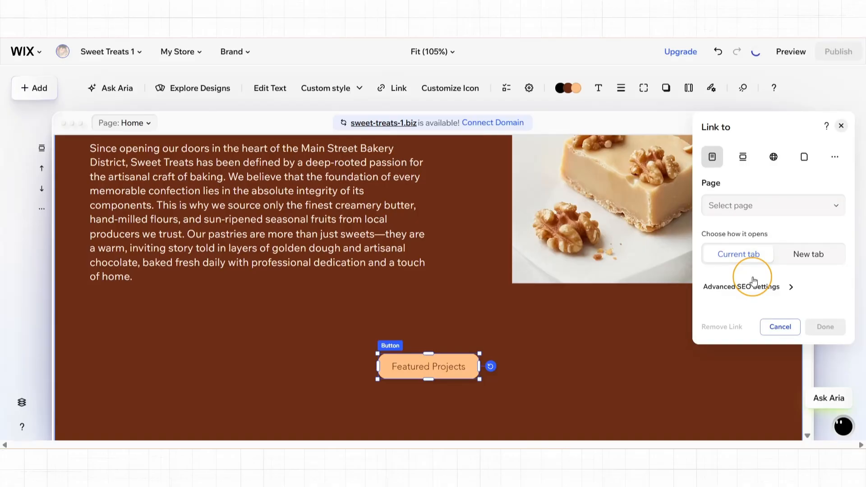
pyautogui.click(744, 157)
pyautogui.click(774, 157)
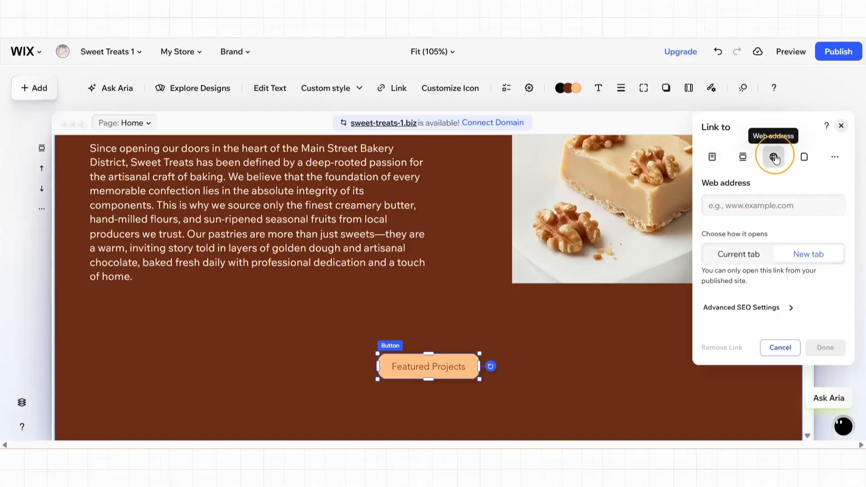
pyautogui.click(804, 156)
pyautogui.click(835, 159)
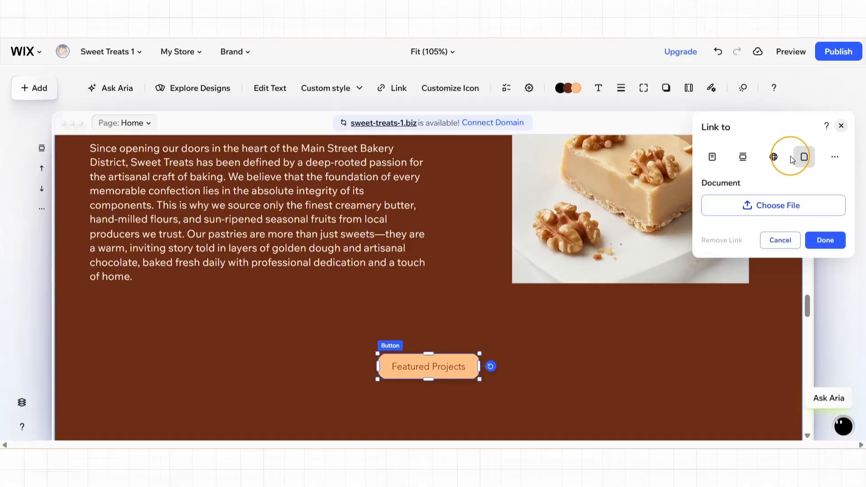
# - Link the button to the Category Page showing All Products and save the link
pyautogui.click(714, 168)
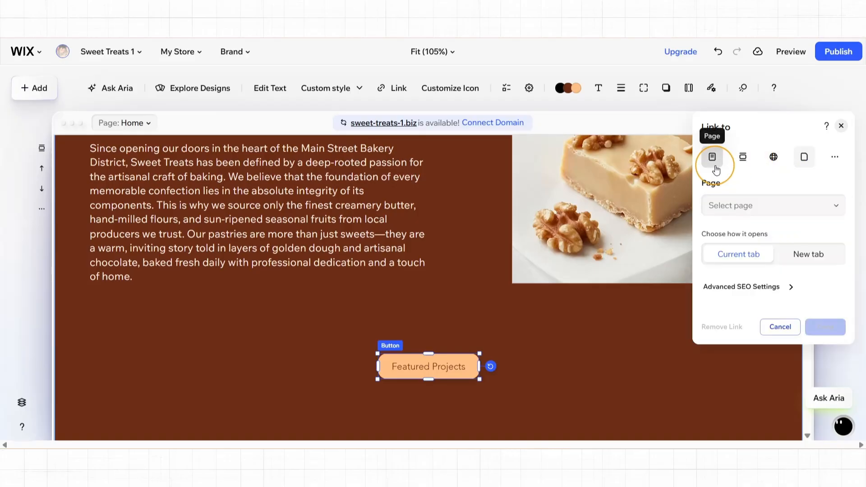
pyautogui.click(718, 207)
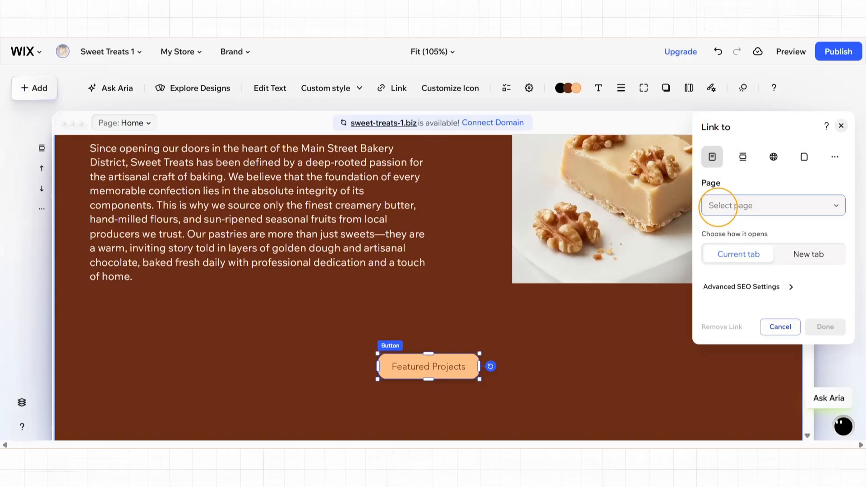
pyautogui.click(718, 206)
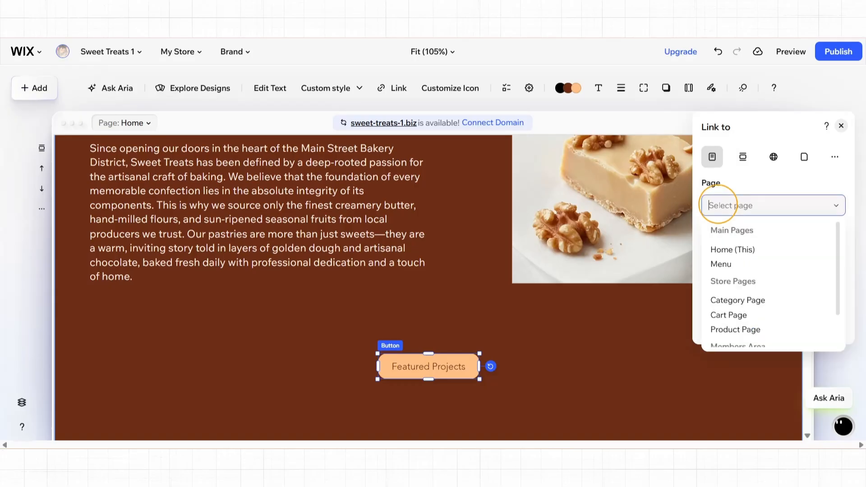
pyautogui.click(746, 179)
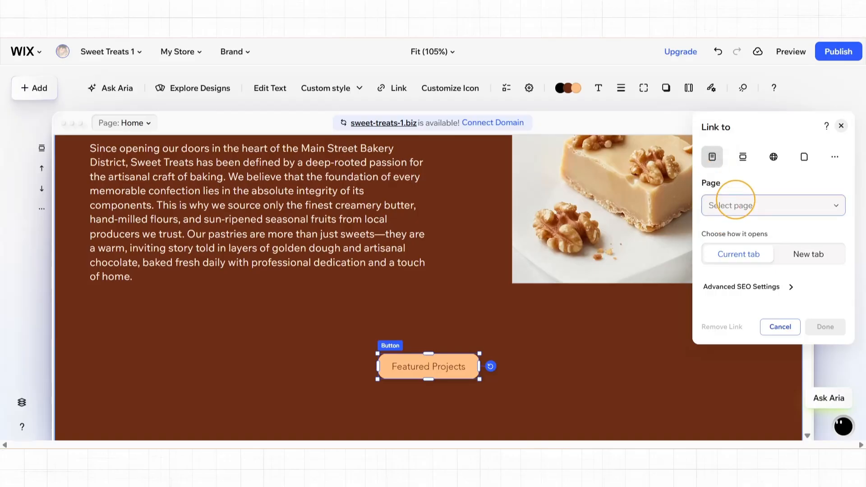
pyautogui.click(734, 204)
pyautogui.moveTo(839, 230); pyautogui.dragTo(838, 284)
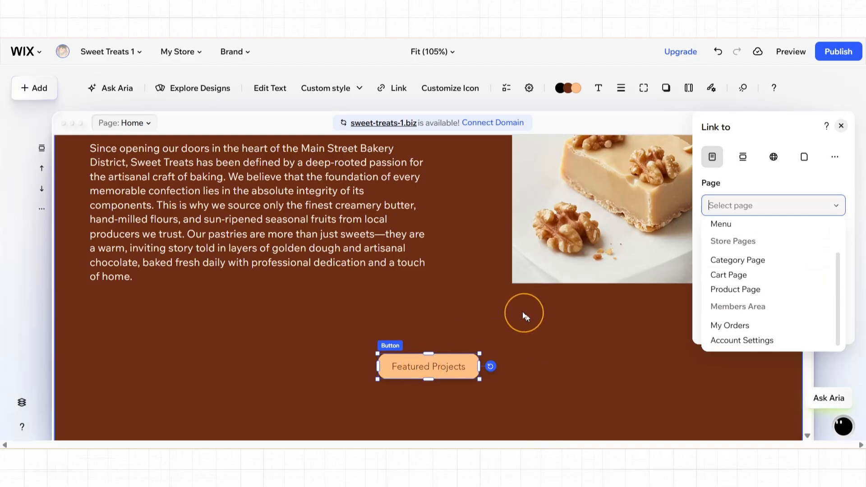
pyautogui.click(723, 261)
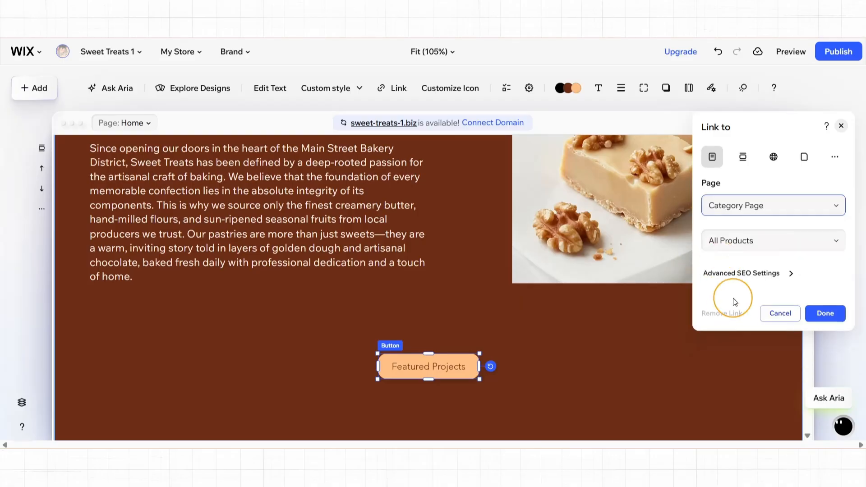
pyautogui.click(790, 236)
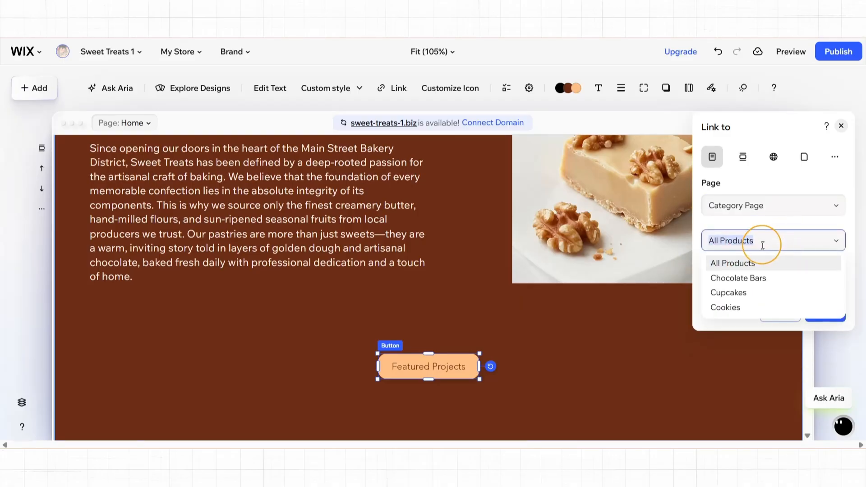
pyautogui.click(754, 261)
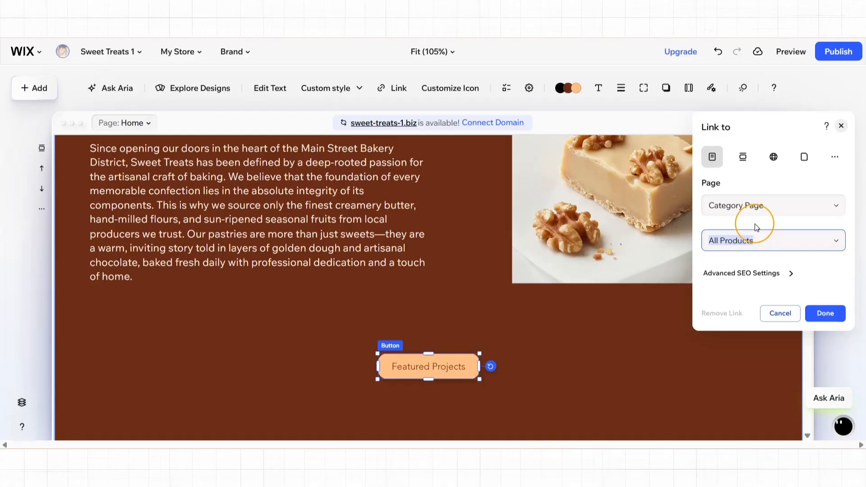
pyautogui.click(826, 314)
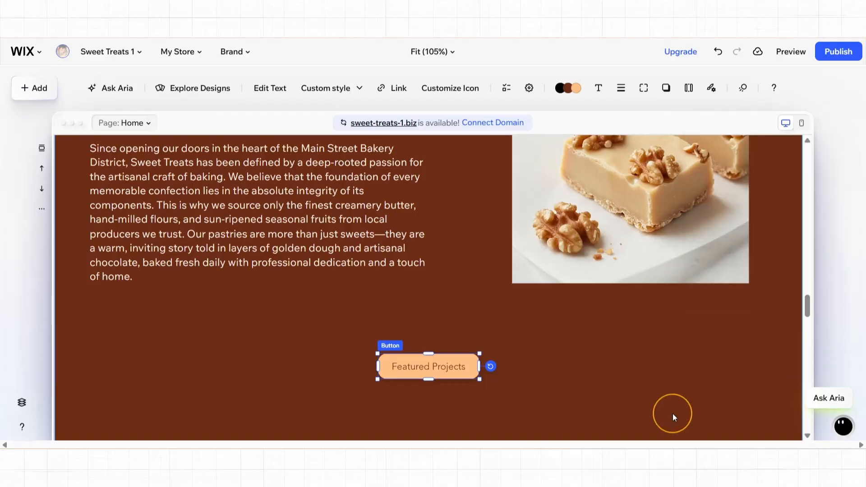
# - Preview the site, test the Featured Projects button, look through the page it opens, and return to editing
pyautogui.click(785, 53)
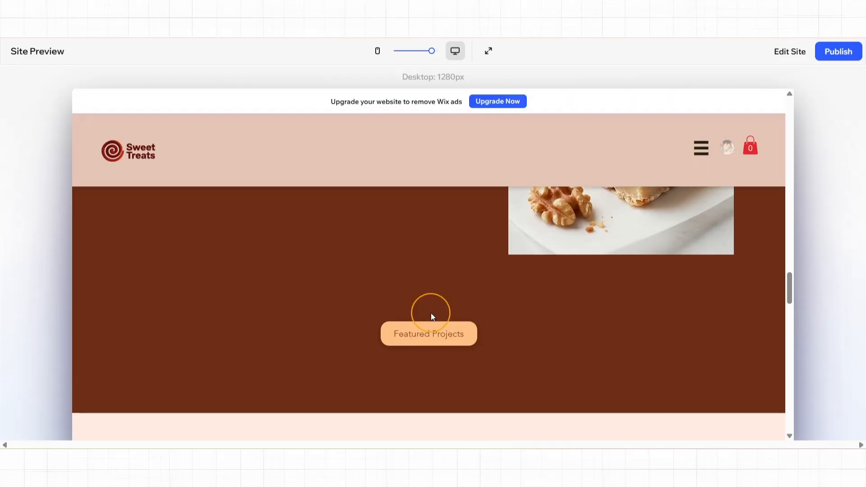
pyautogui.click(427, 337)
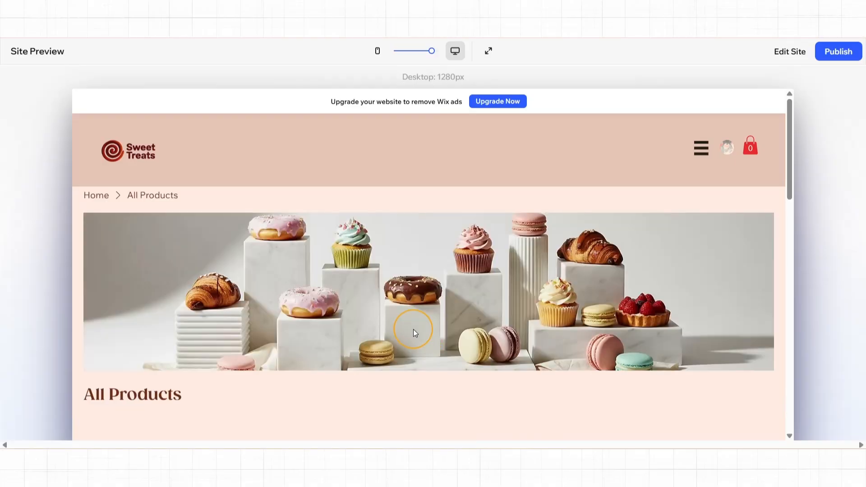
pyautogui.scroll(-5, 414, 331)
pyautogui.scroll(-10, 414, 333)
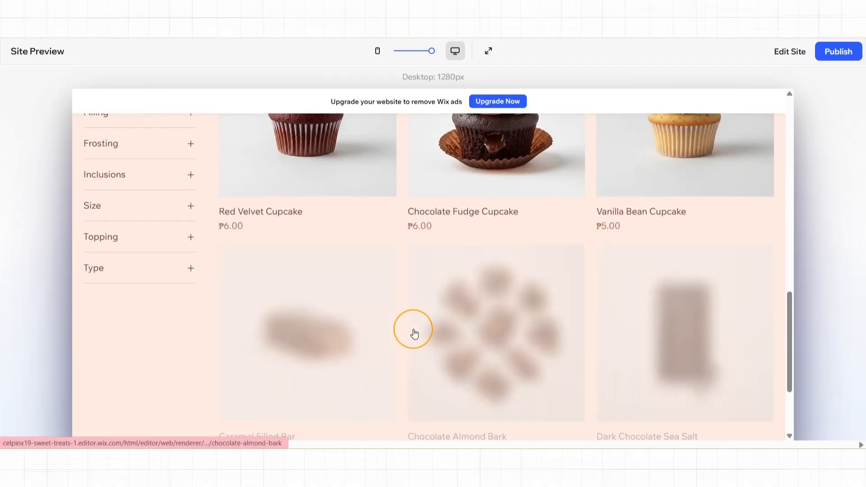
pyautogui.scroll(-3, 413, 332)
pyautogui.scroll(18, 412, 332)
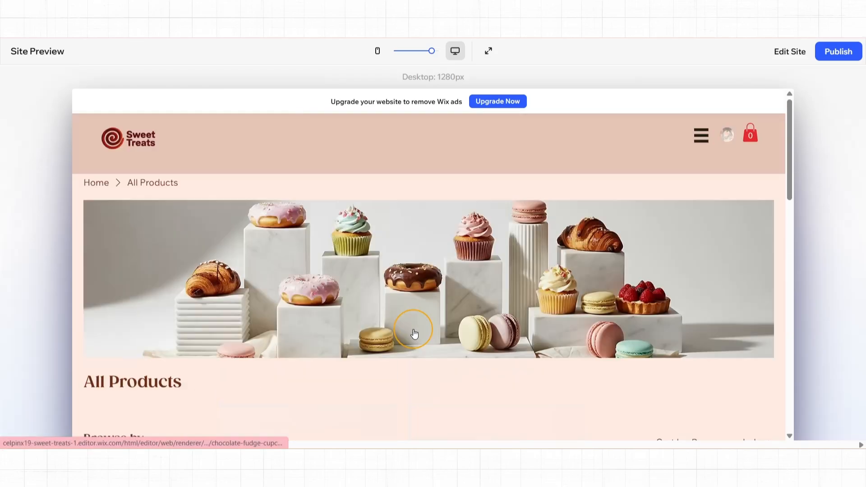
pyautogui.click(803, 53)
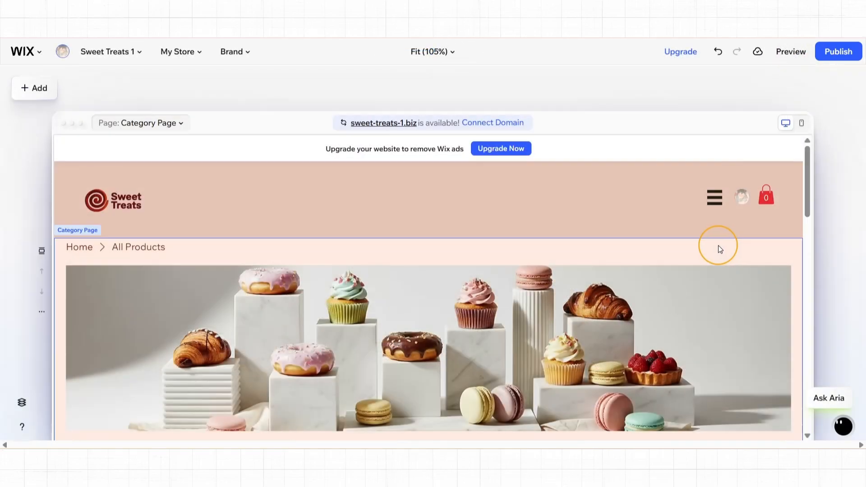